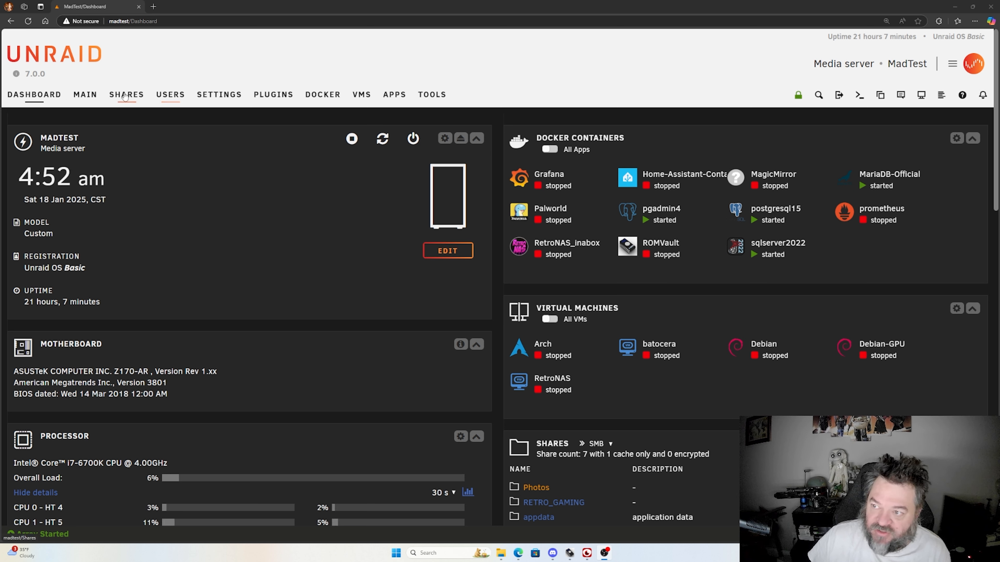
# Step: Search the community applications for adminer and view the full description of the official adminer app
pyautogui.click(316, 97)
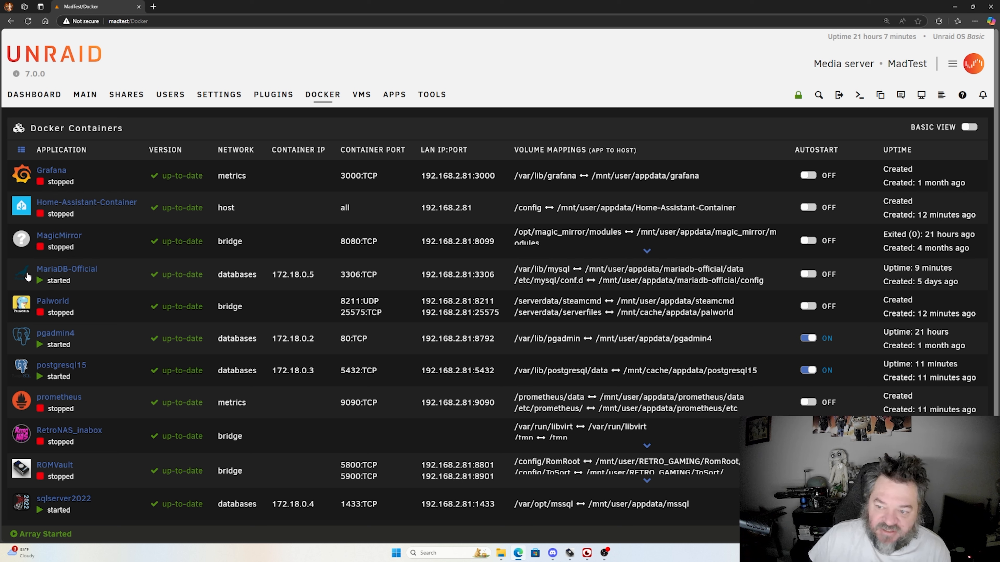
pyautogui.click(391, 101)
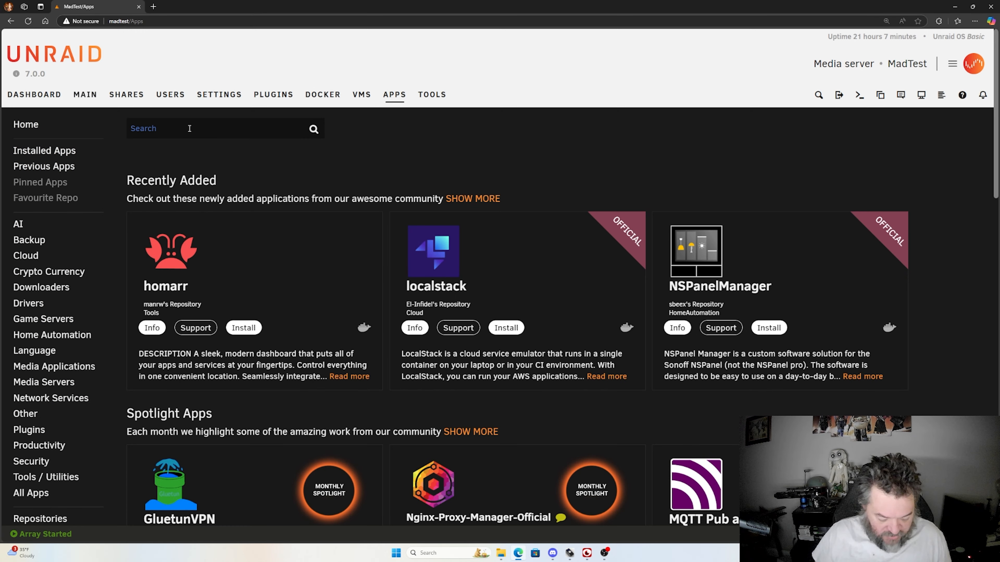
pyautogui.click(189, 128)
pyautogui.write('adm')
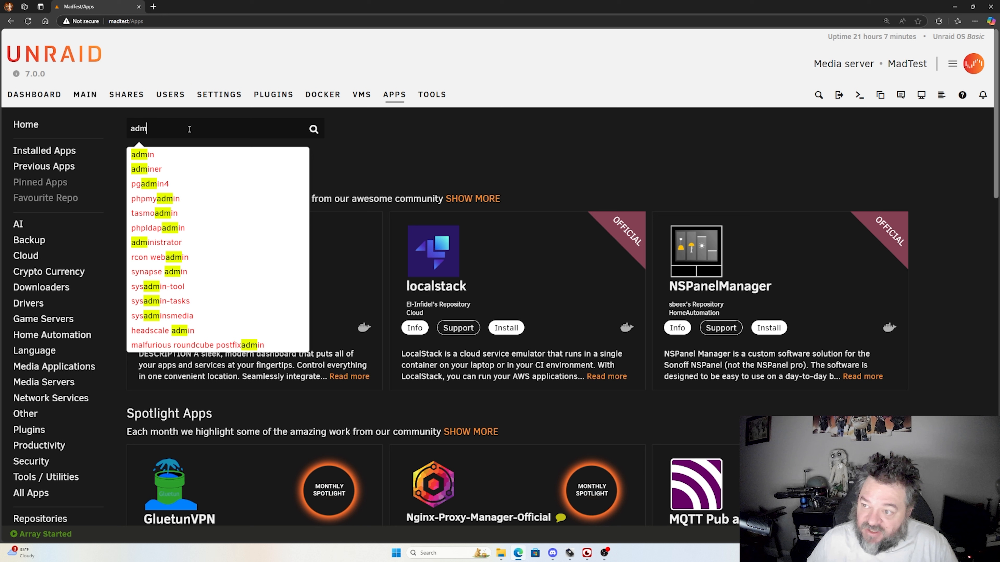
pyautogui.click(152, 170)
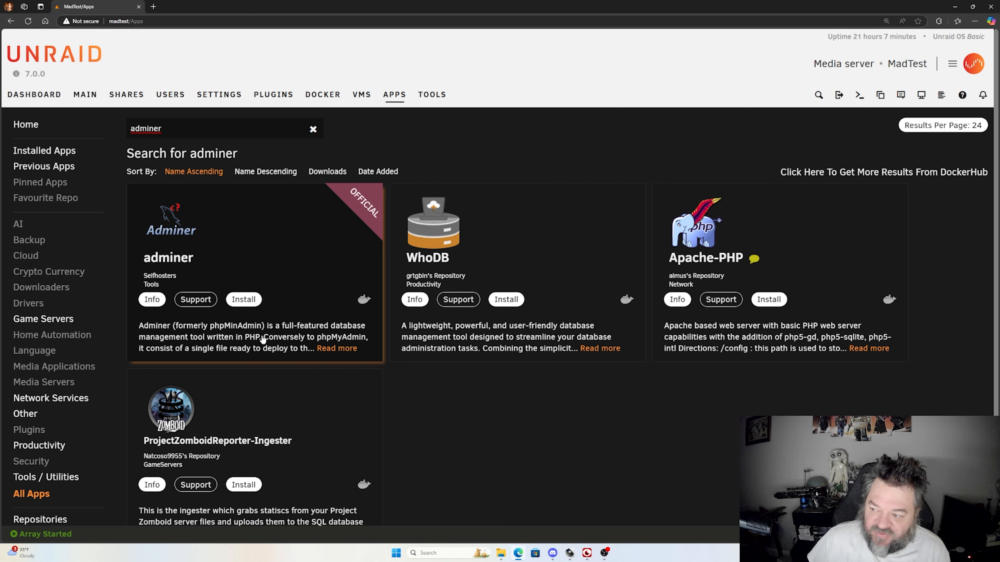
pyautogui.click(332, 348)
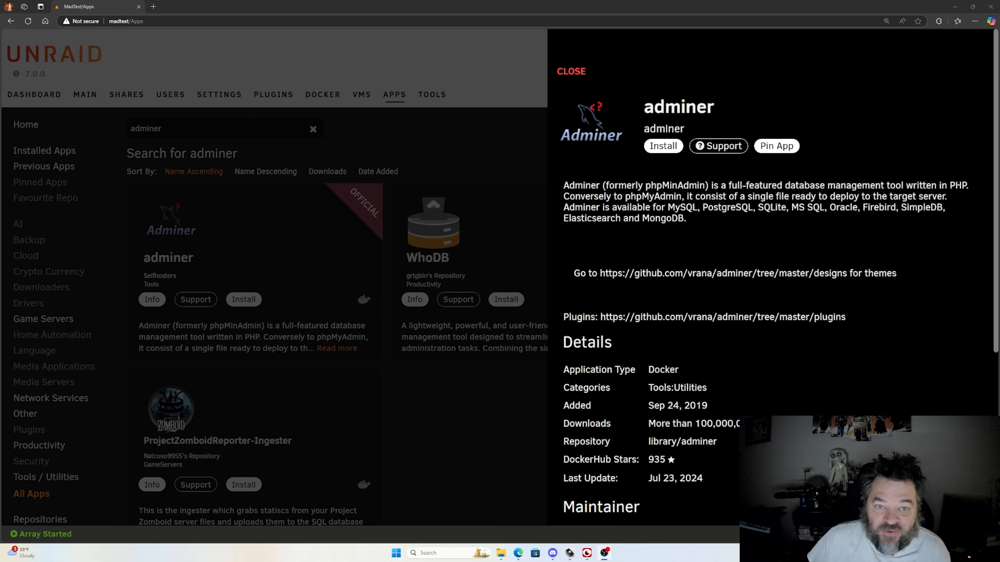
pyautogui.click(257, 253)
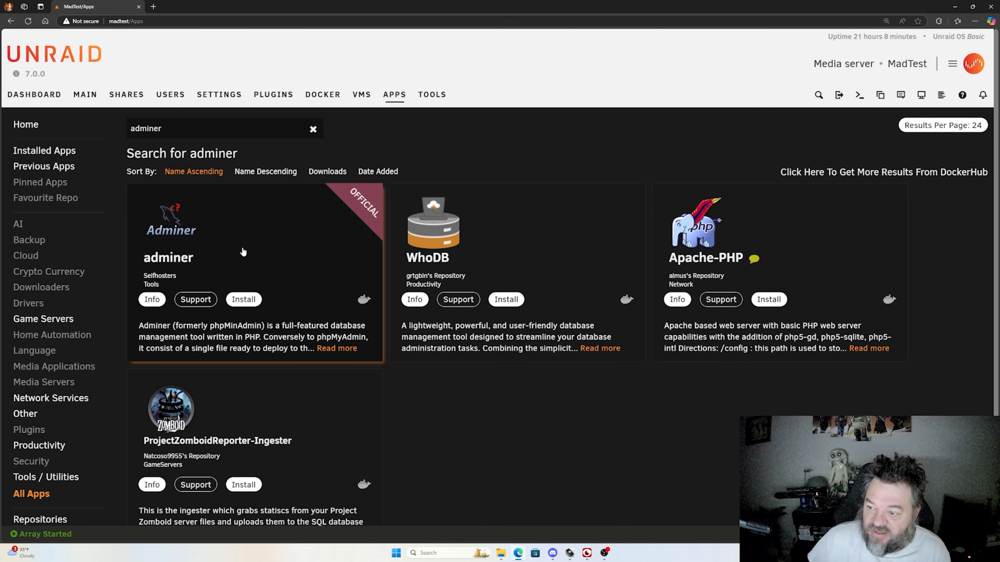
# Step: Start installing the official adminer container and set its network type to Custom : databases
pyautogui.click(252, 298)
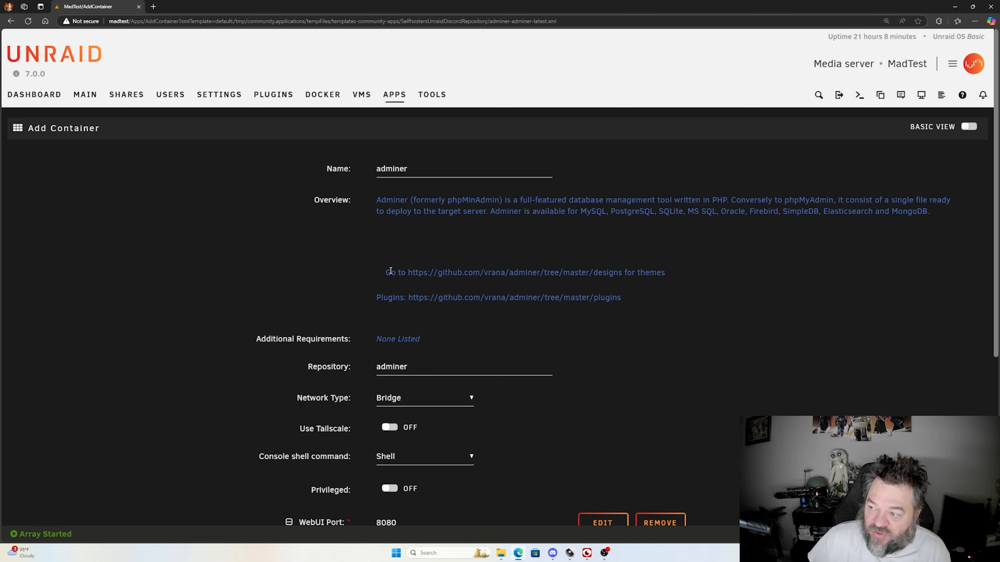
pyautogui.scroll(-1, 414, 276)
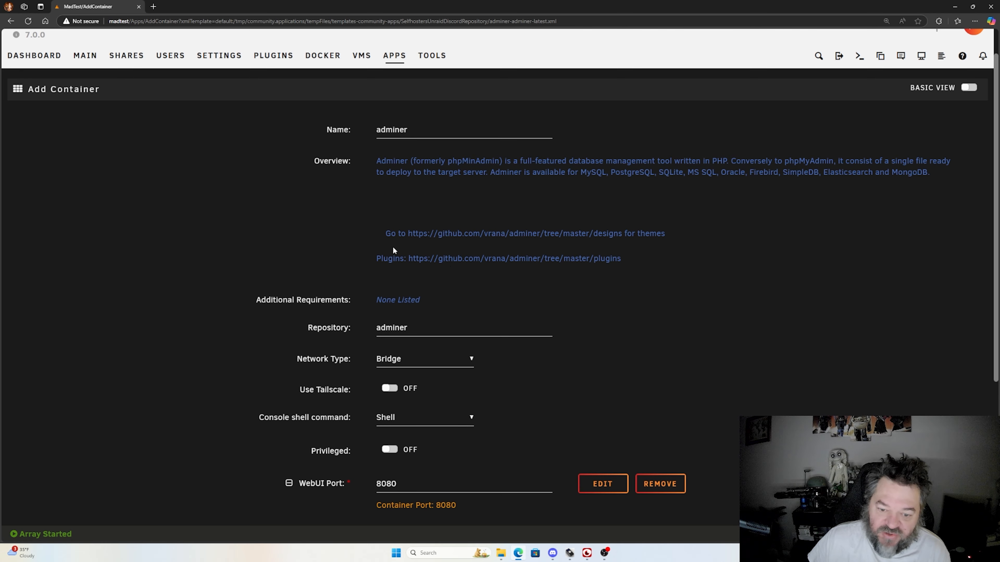
pyautogui.scroll(-3, 335, 250)
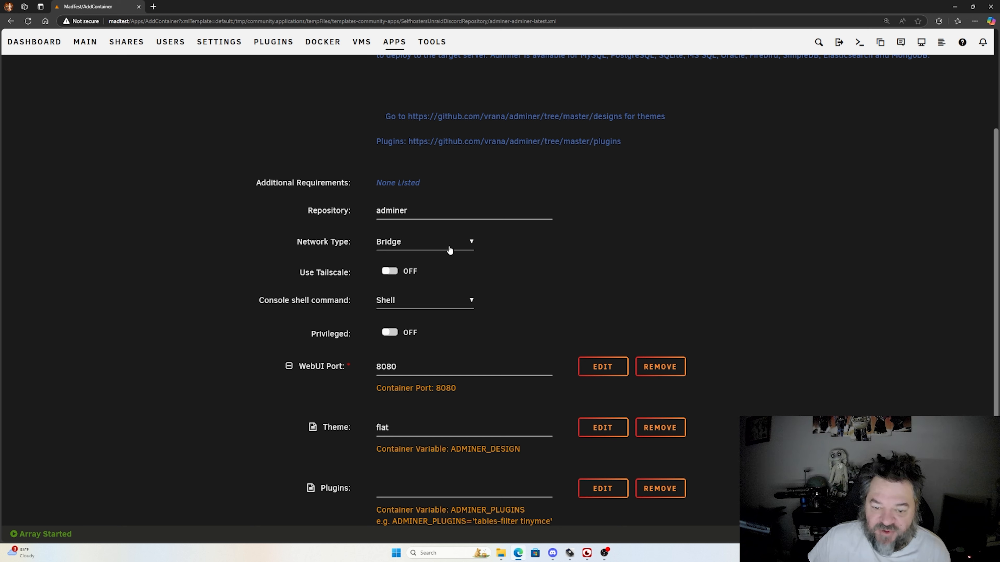
pyautogui.click(450, 251)
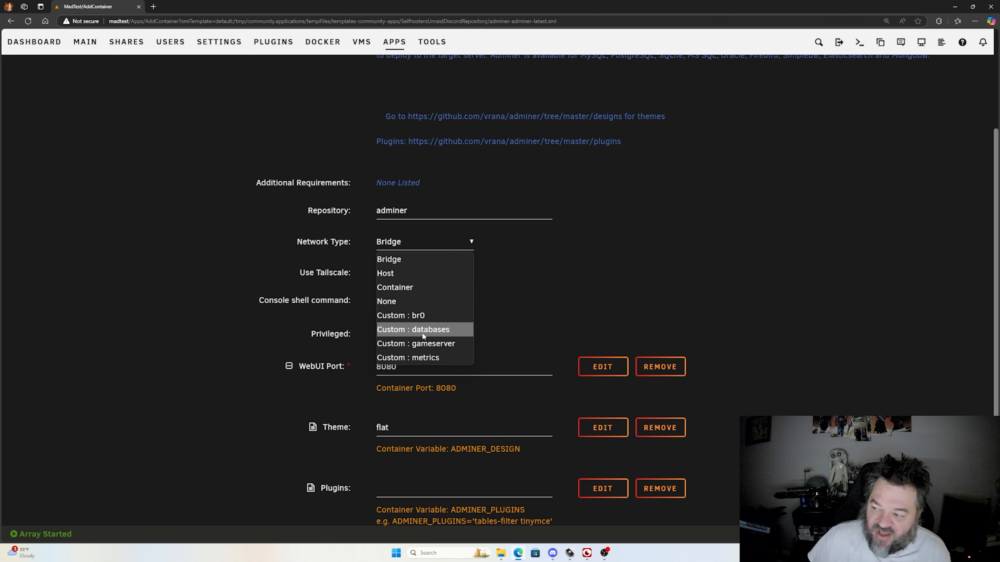
pyautogui.click(430, 333)
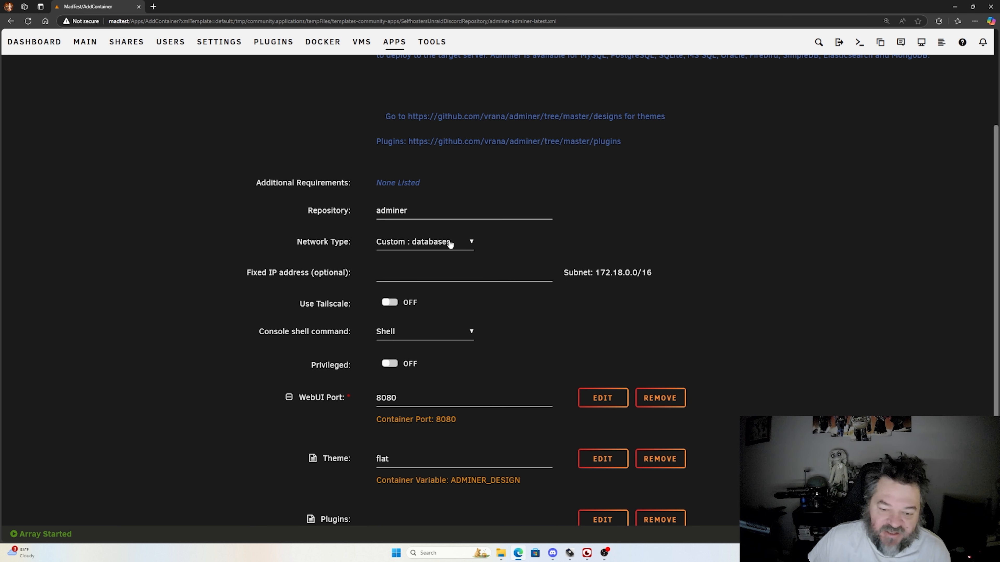
# Step: Apply the adminer container configuration with the remaining default settings and close the finished installation output
pyautogui.scroll(-2, 298, 241)
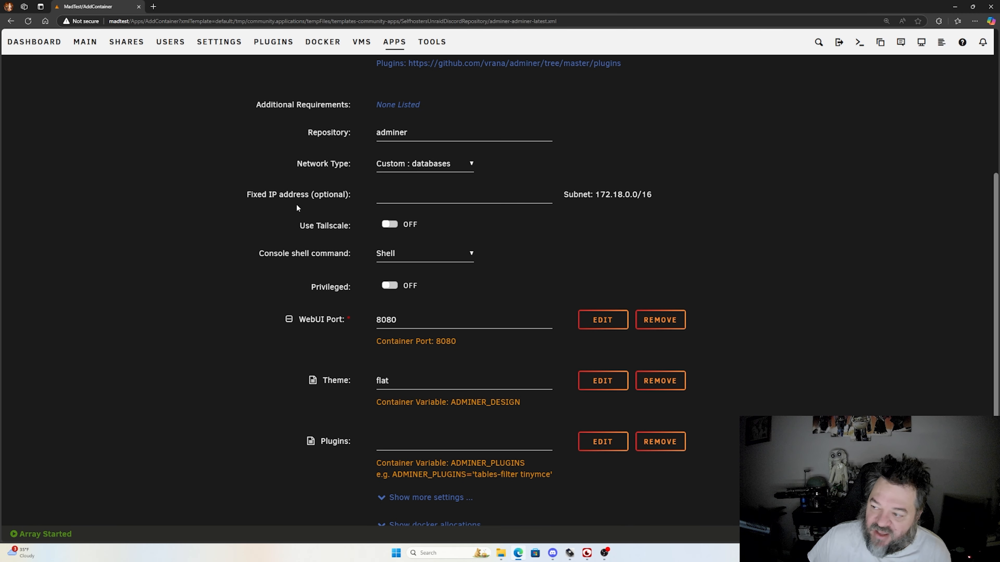
pyautogui.scroll(-1, 297, 208)
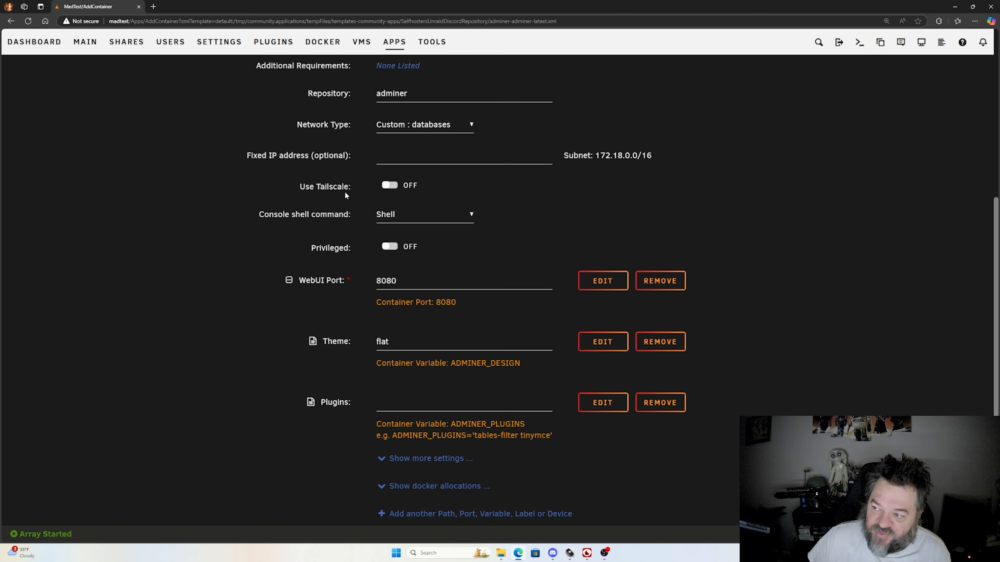
pyautogui.scroll(-1, 275, 199)
pyautogui.scroll(-1, 265, 199)
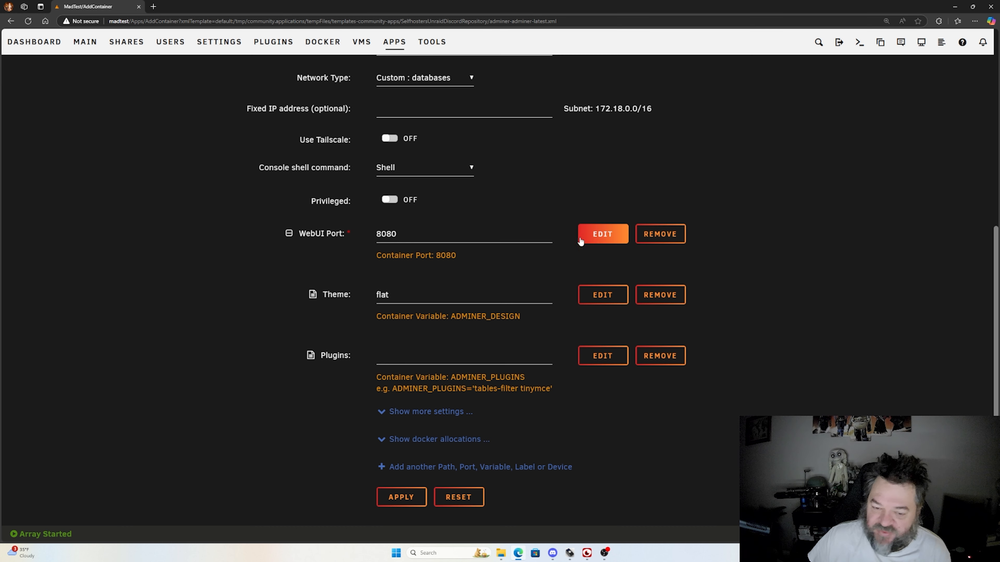
pyautogui.click(397, 499)
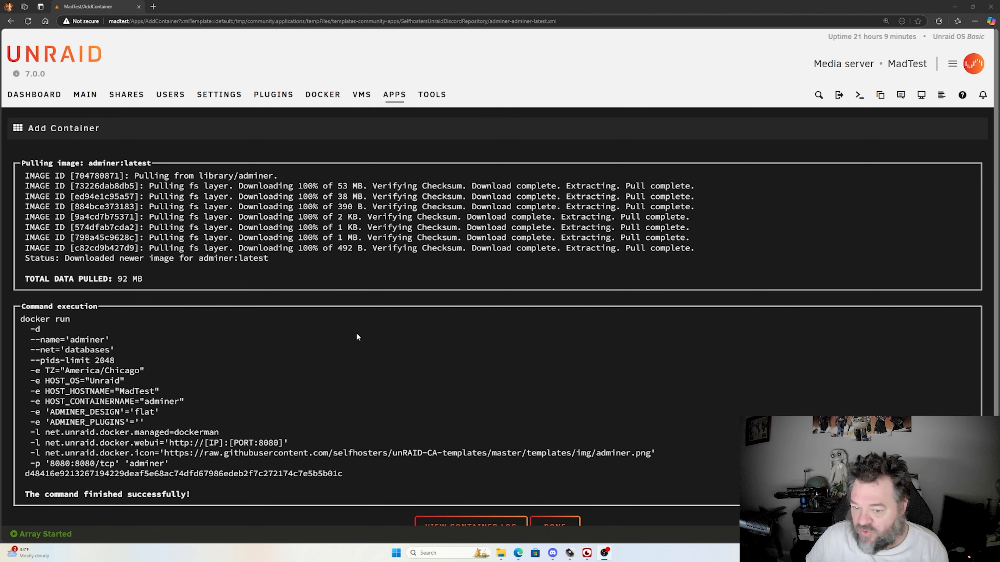
pyautogui.scroll(-1, 408, 357)
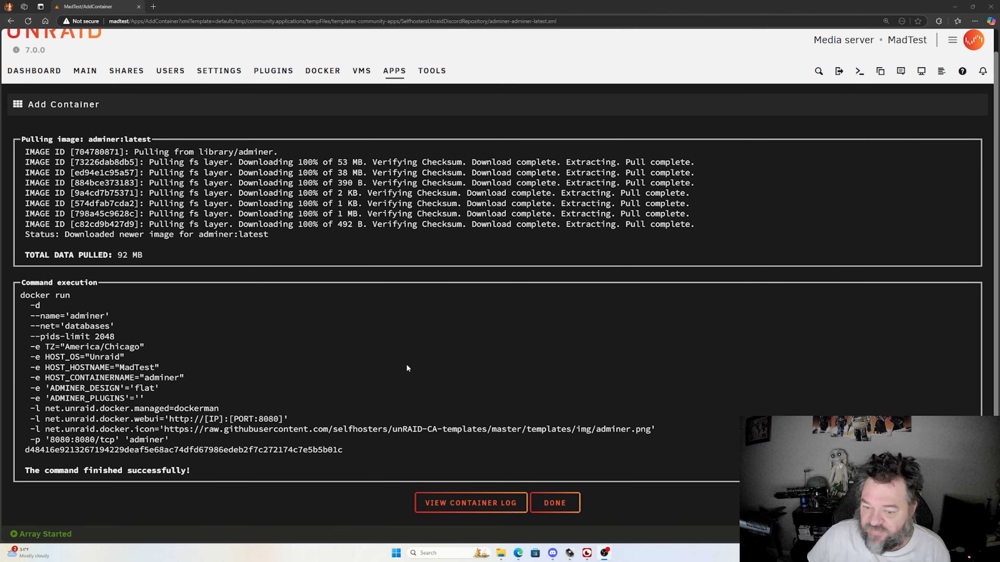
pyautogui.click(551, 504)
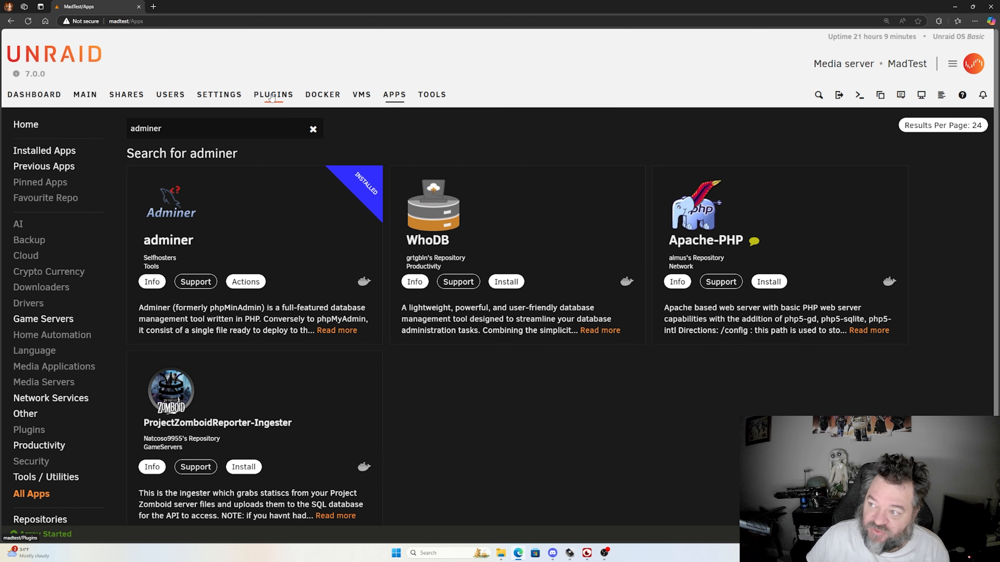
# Step: Check the log of the adminer container in the Docker container list, then close it
pyautogui.click(323, 94)
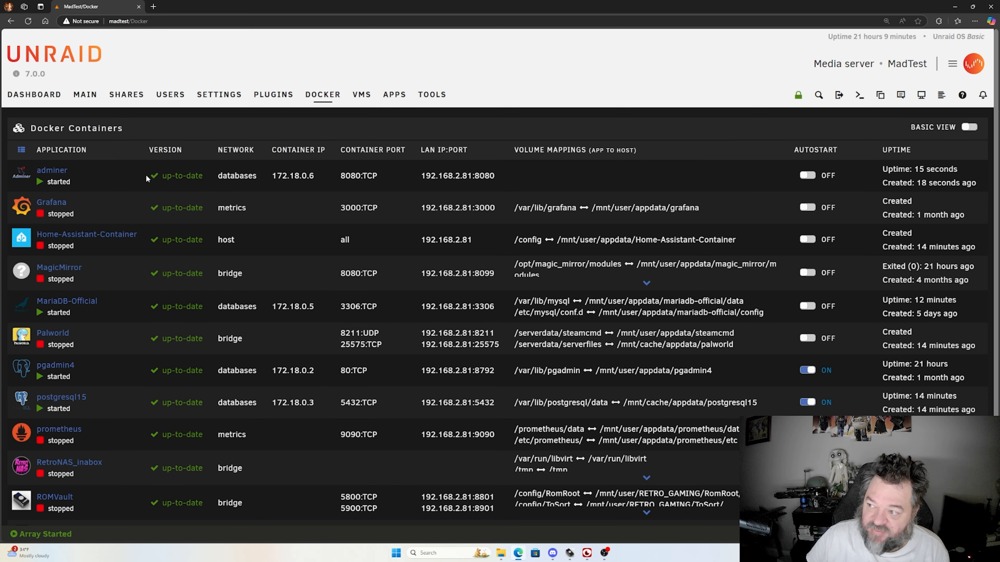
pyautogui.click(22, 177)
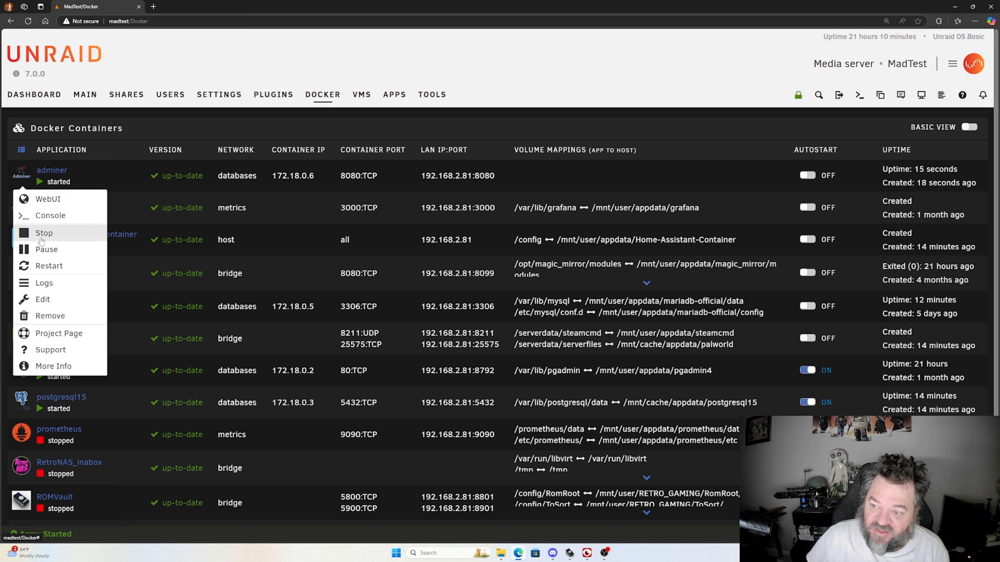
pyautogui.click(44, 283)
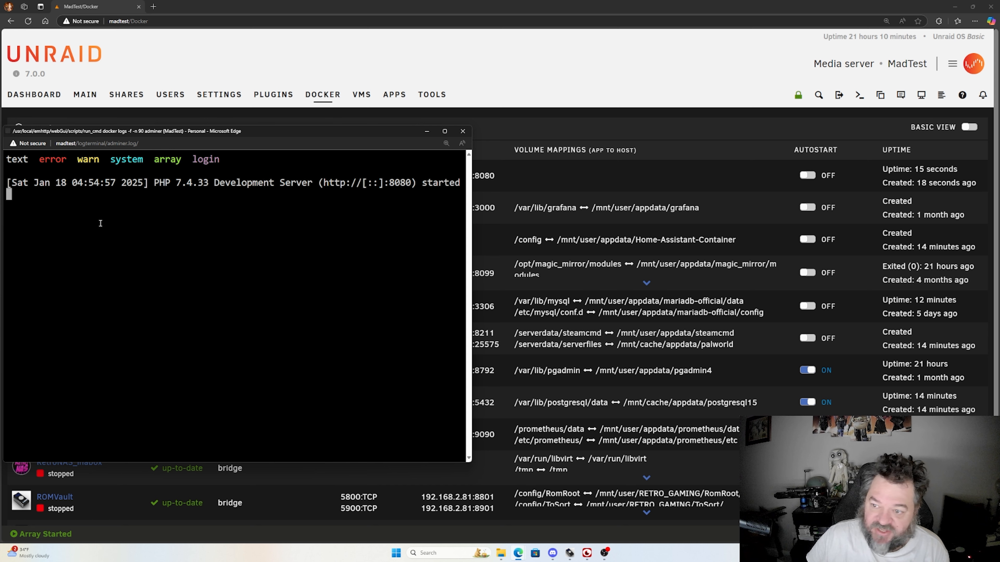
pyautogui.click(463, 131)
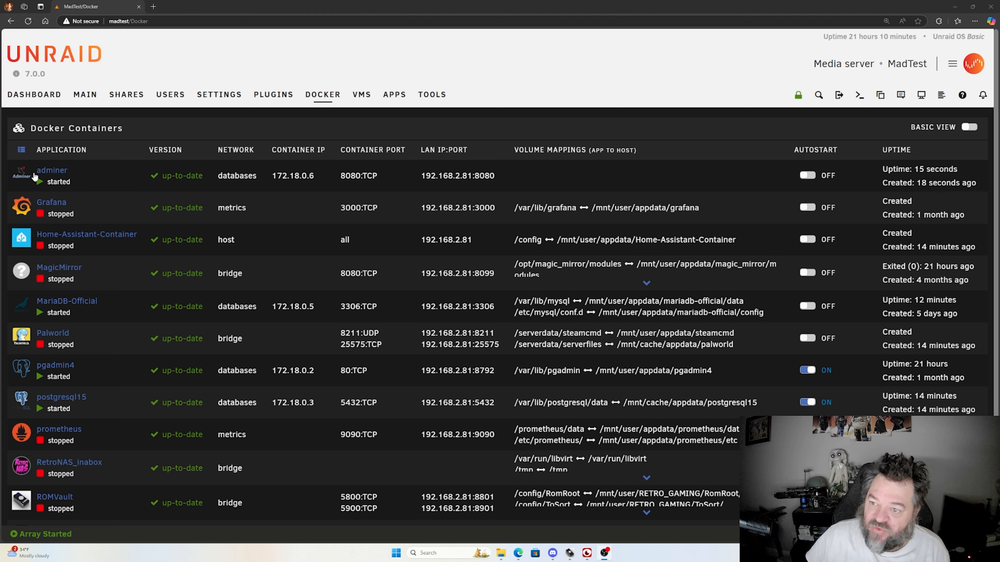
# Step: Open the adminer container's web interface and choose MySQL as the login system
pyautogui.click(22, 178)
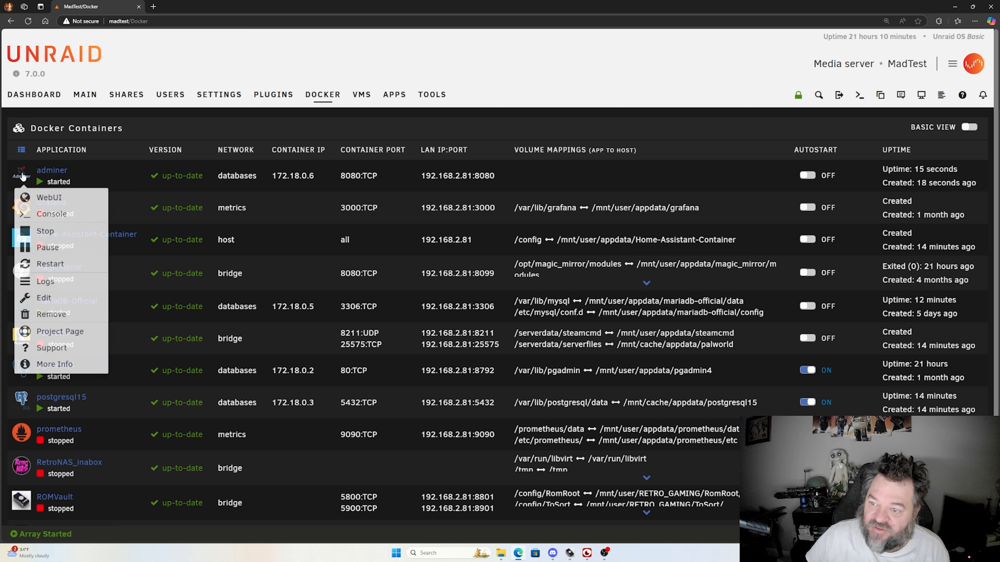
pyautogui.click(41, 198)
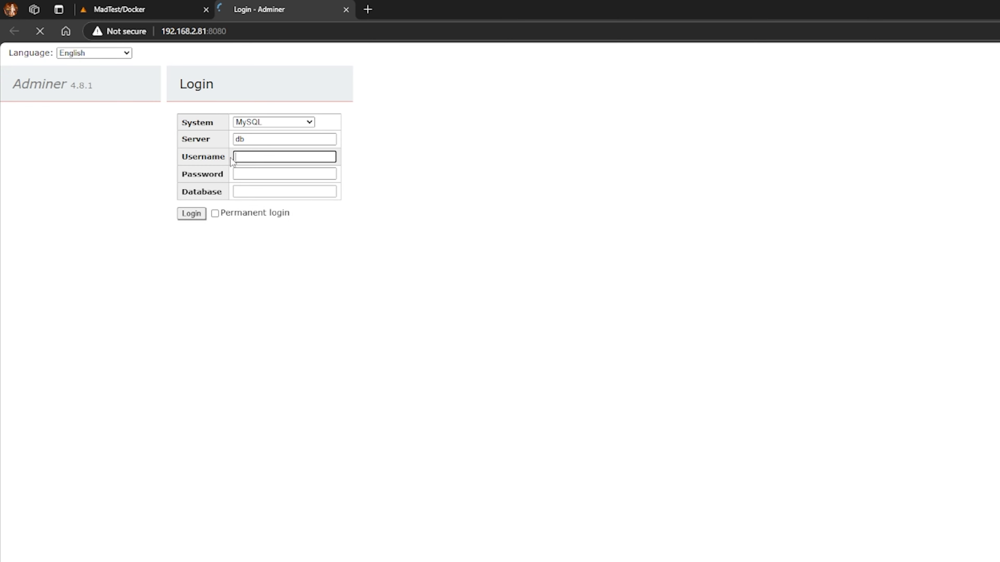
pyautogui.click(310, 123)
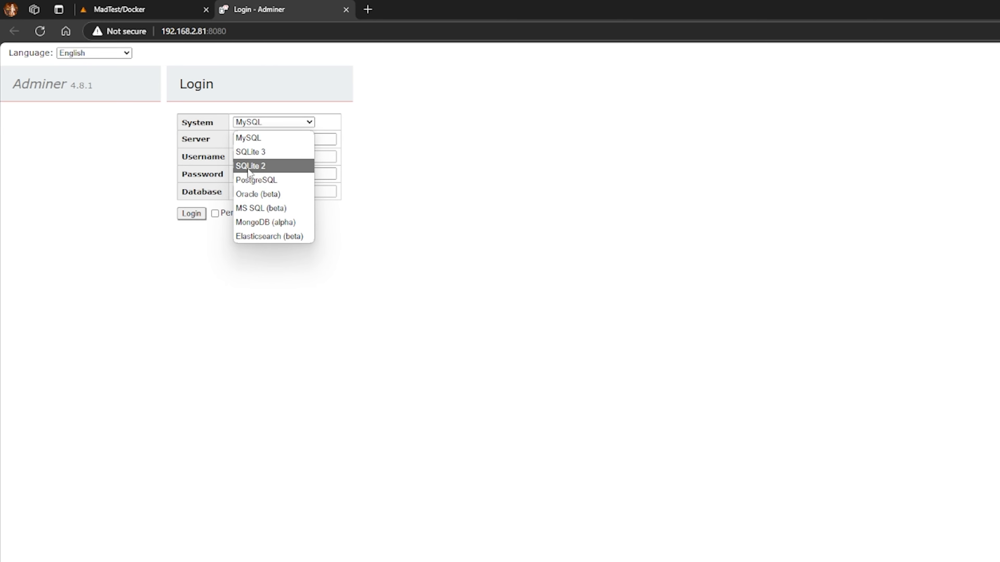
pyautogui.click(243, 137)
pyautogui.click(244, 140)
pyautogui.write('db')
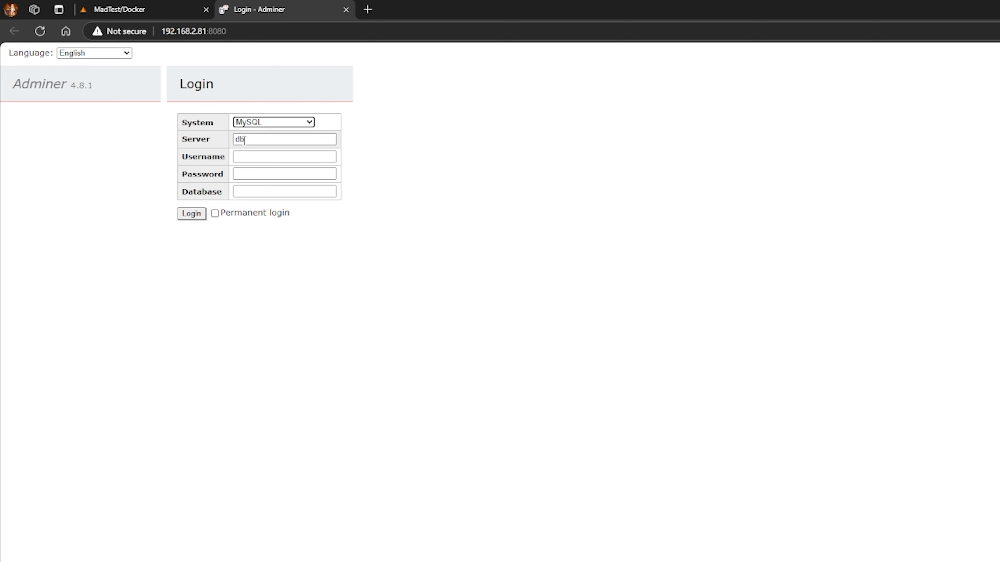
pyautogui.click(241, 157)
# Step: Copy the MariaDB-Official container's LAN address 192.168.2.81:3306 and use it as the server in the Adminer login form
pyautogui.click(149, 9)
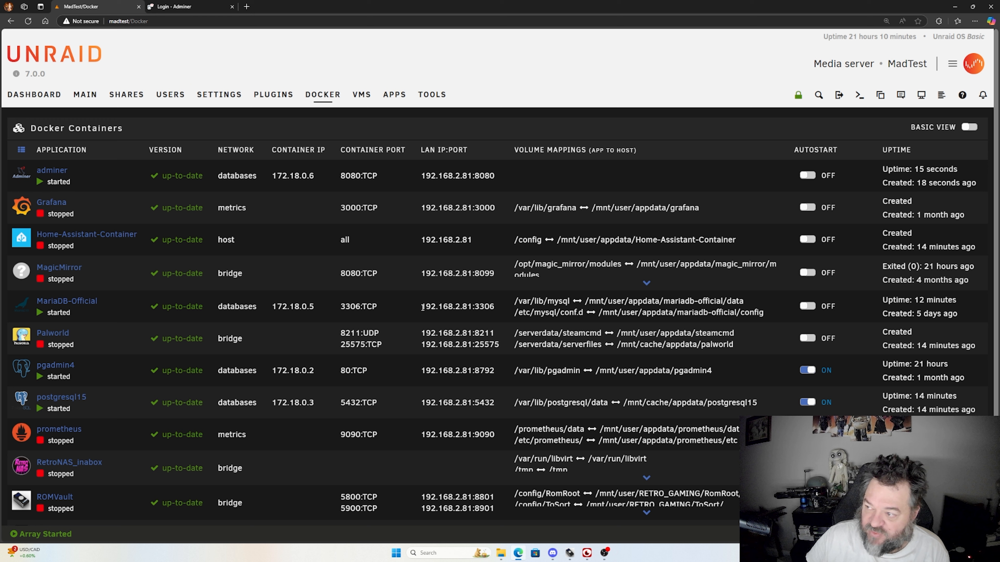
pyautogui.moveTo(420, 306); pyautogui.dragTo(494, 307)
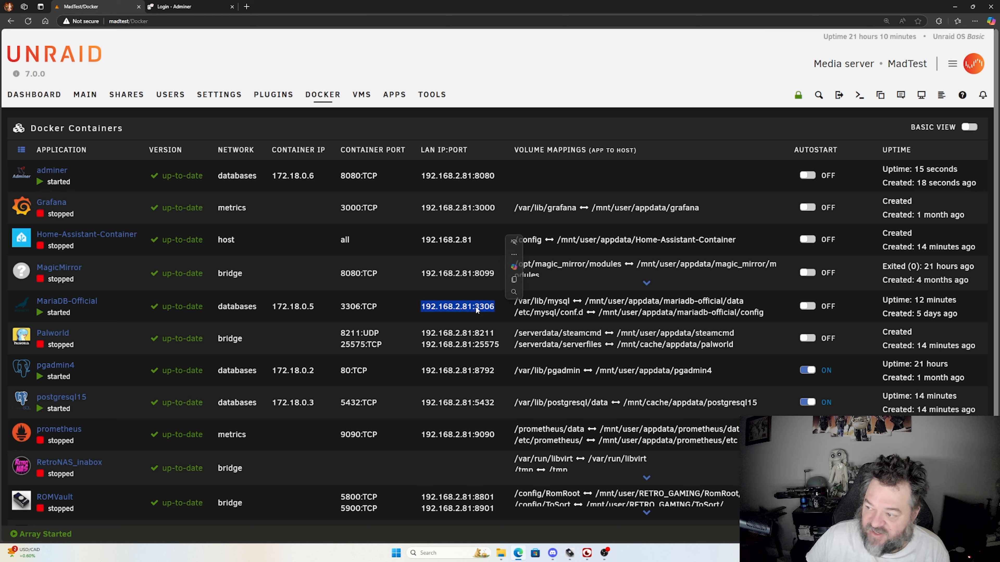
pyautogui.rightClick(476, 309)
pyautogui.click(497, 315)
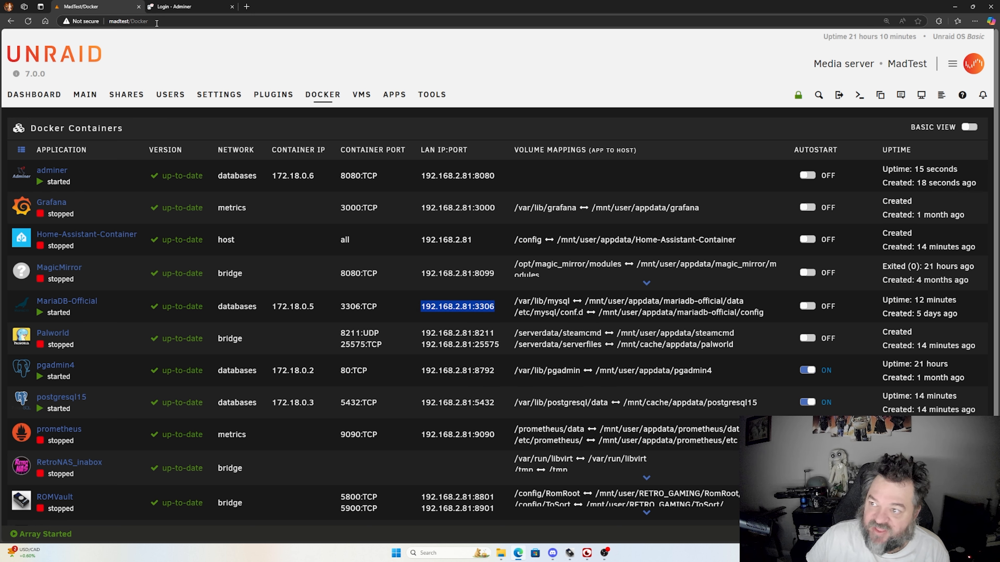
pyautogui.click(173, 7)
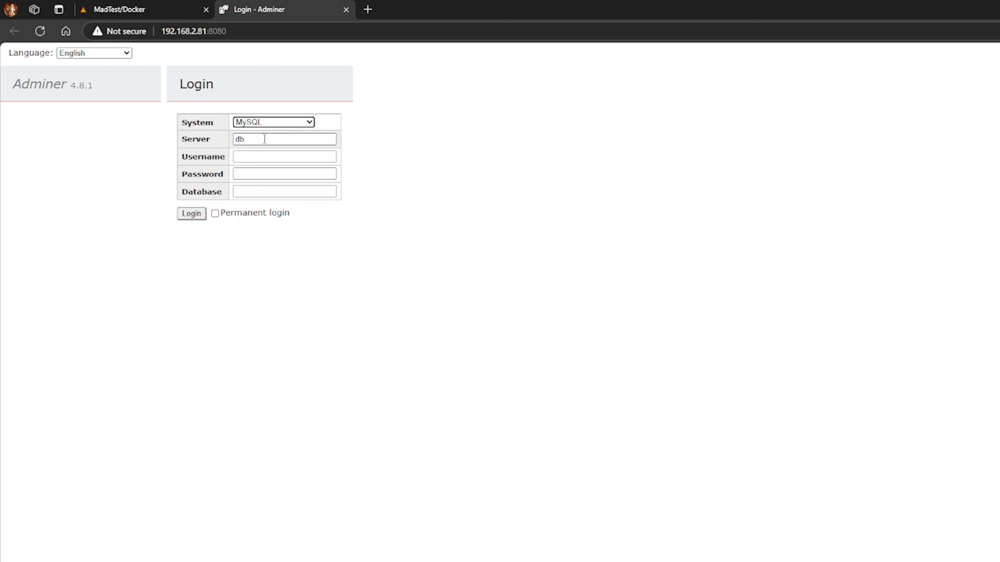
pyautogui.doubleClick(240, 139)
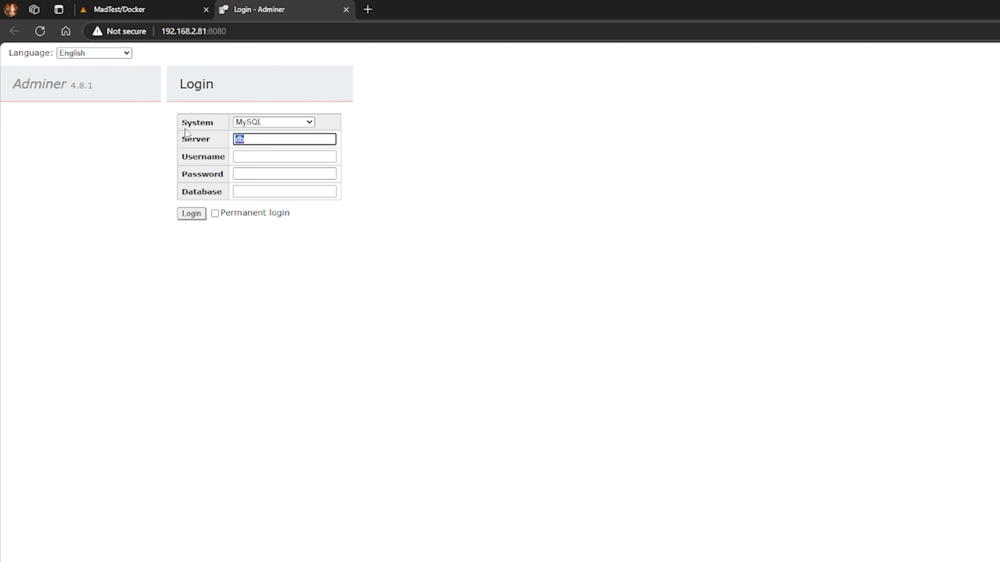
pyautogui.hotkey('ctrl', 'v')
pyautogui.doubleClick(282, 135)
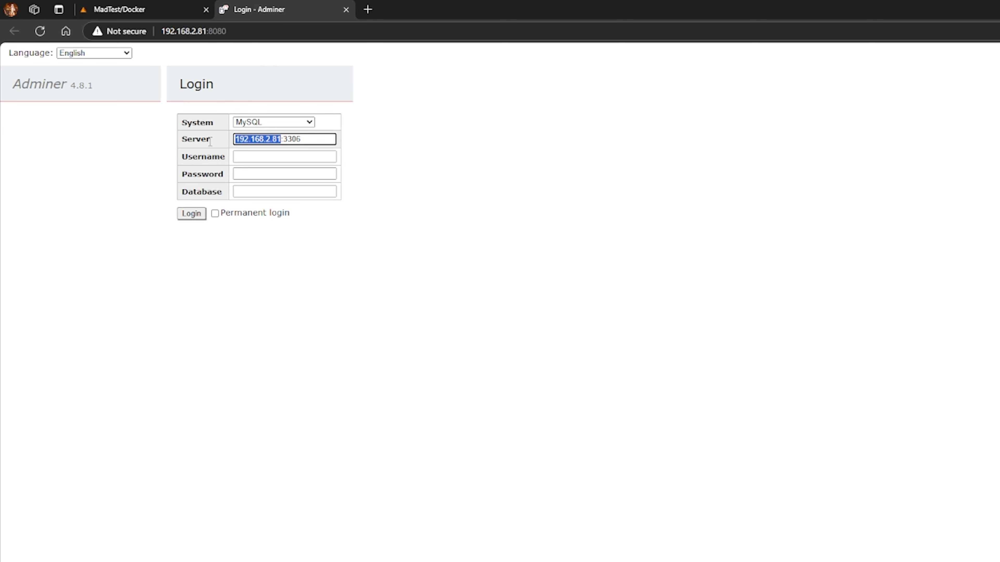
# Step: Enter root as the username and fill in the database account's password in the Adminer login form
pyautogui.click(246, 157)
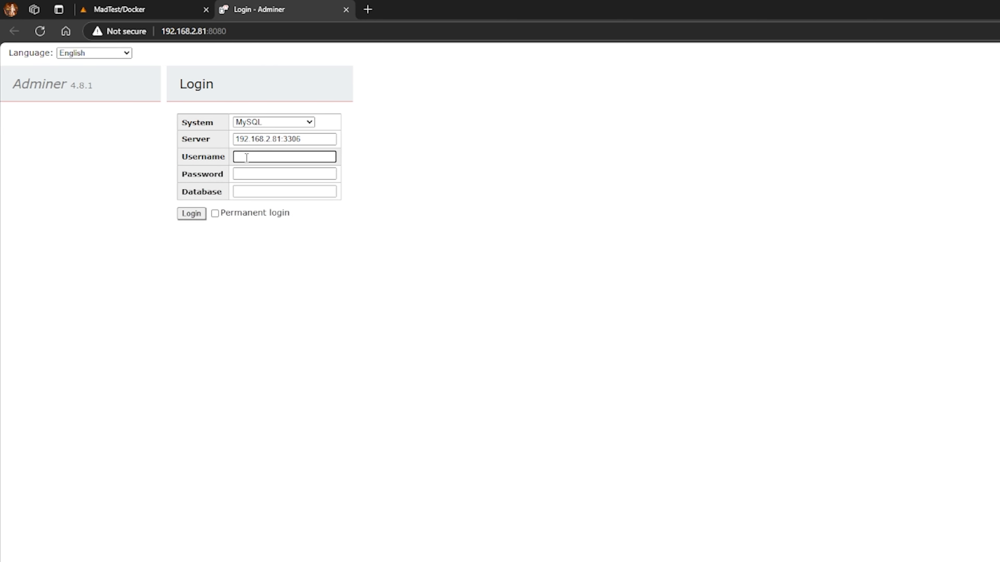
pyautogui.write('madtc')
pyautogui.moveTo(275, 157); pyautogui.dragTo(196, 153)
pyautogui.write('root')
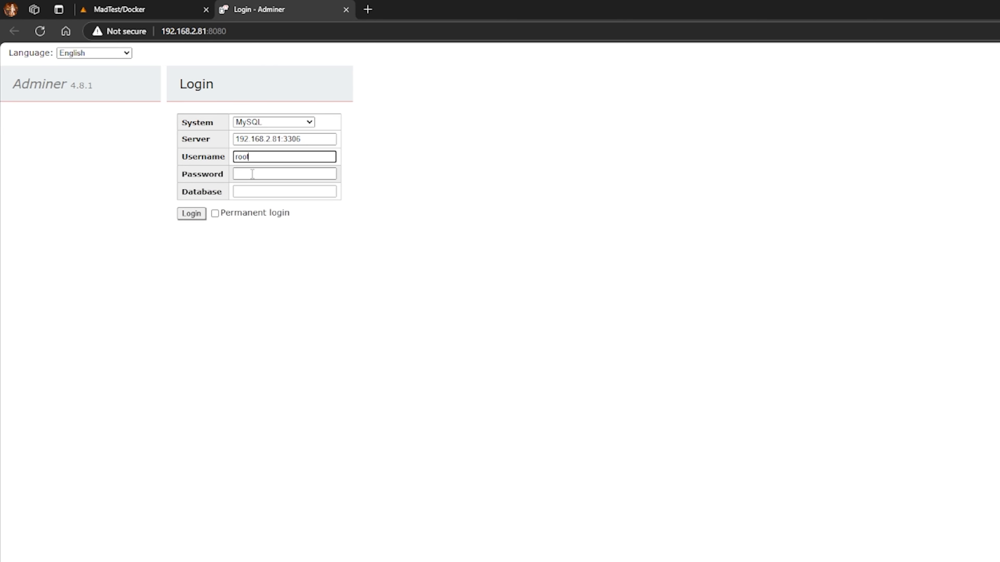
pyautogui.click(252, 174)
pyautogui.write('••••')
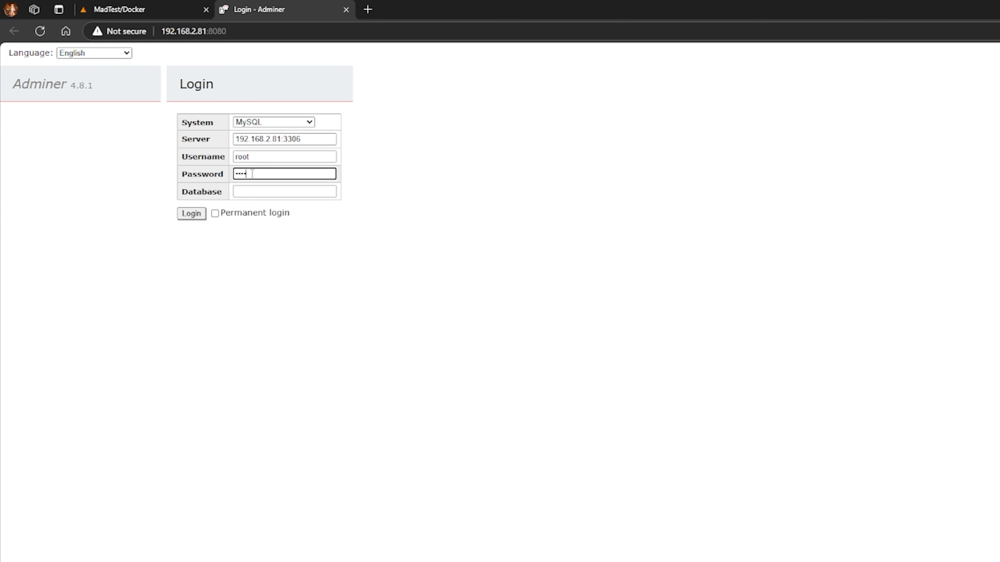